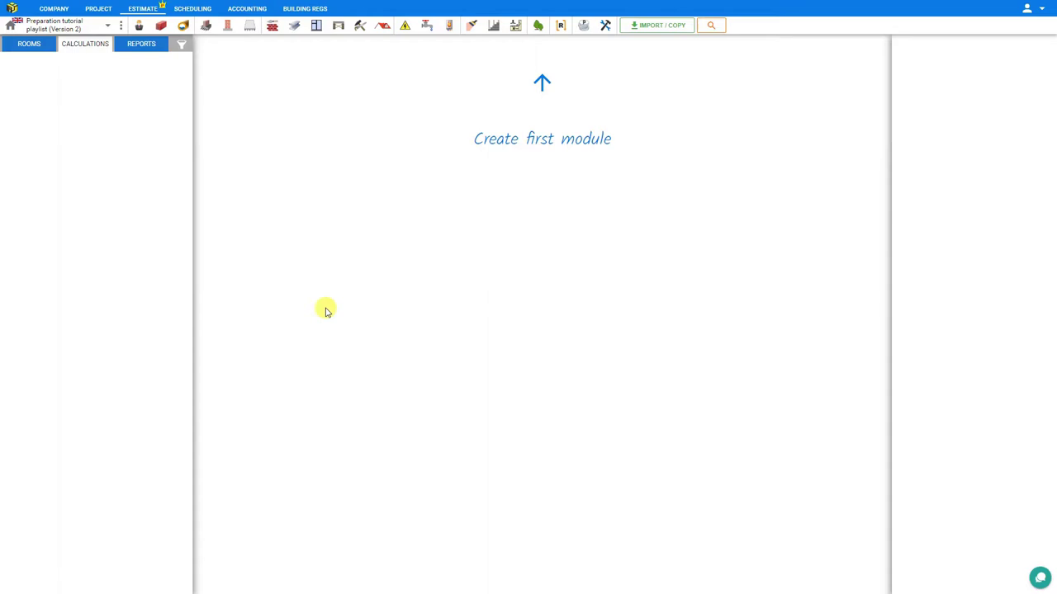
Create a Fences and Barriers preparation module, keeping the title 'Fences 1'
click(161, 27)
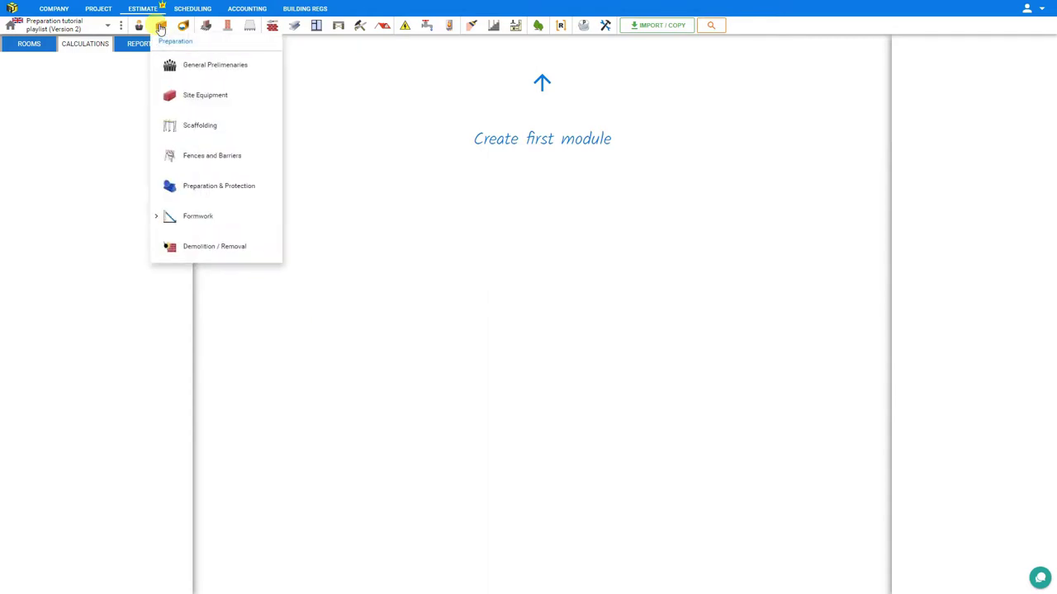
click(197, 158)
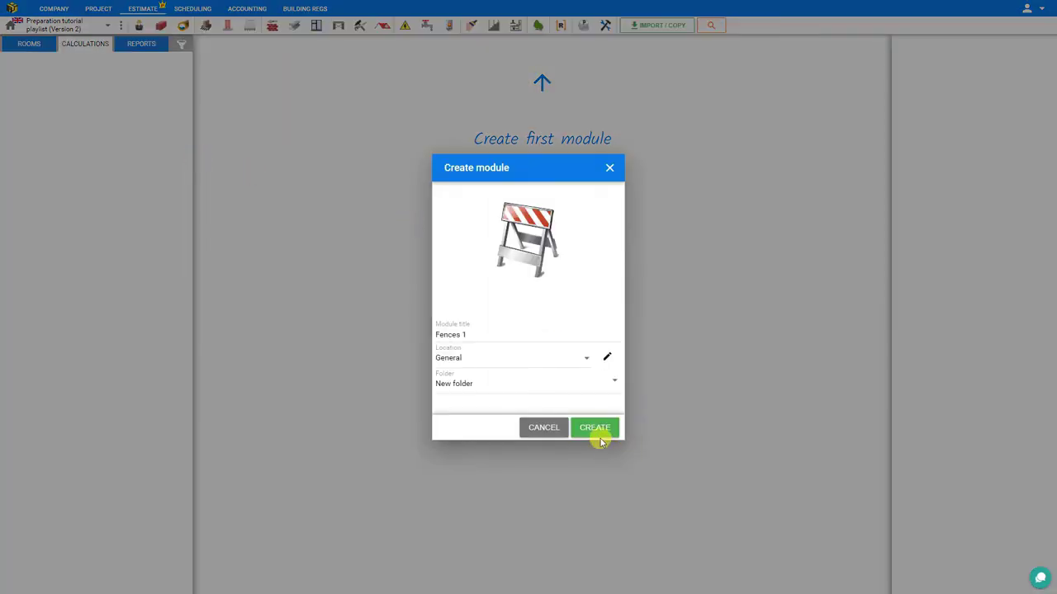
click(596, 428)
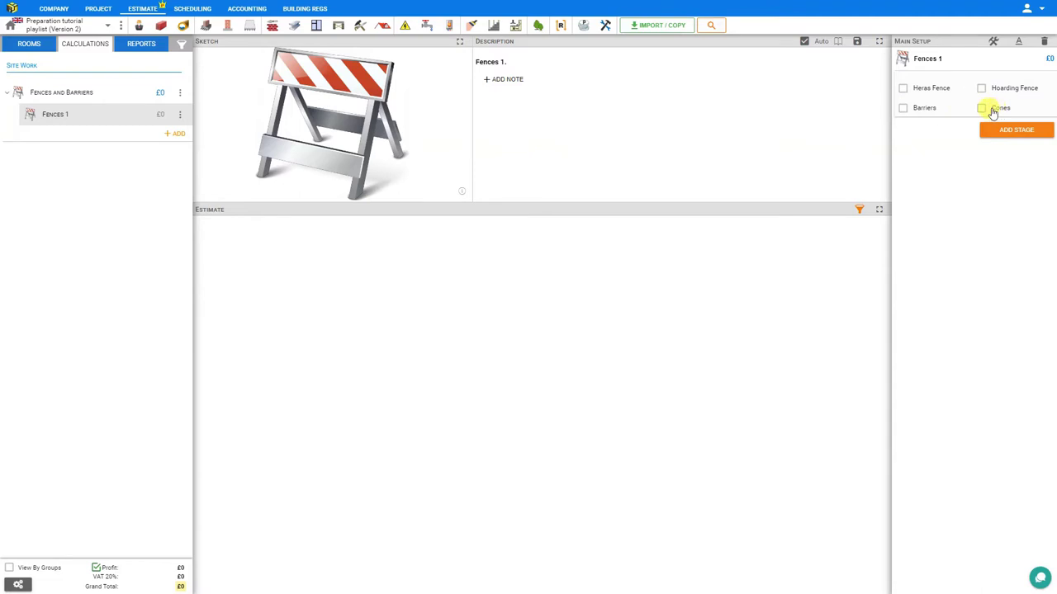
Add Heras Fence: 35 m, two pedestrian gates, one vehicle gate, four weeks, £45 delivery
click(905, 88)
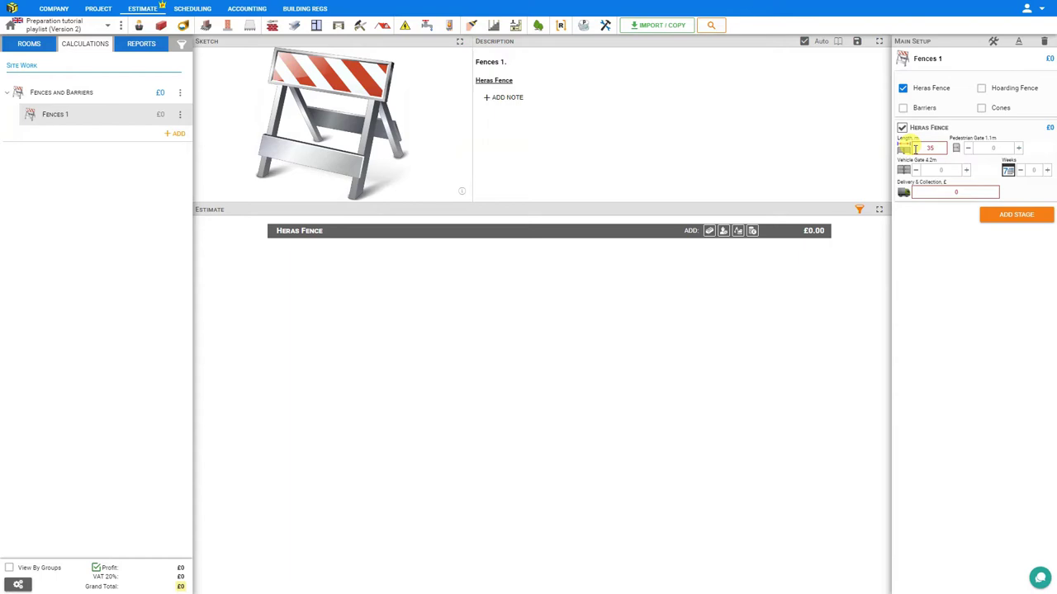
click(1020, 151)
click(1020, 151)
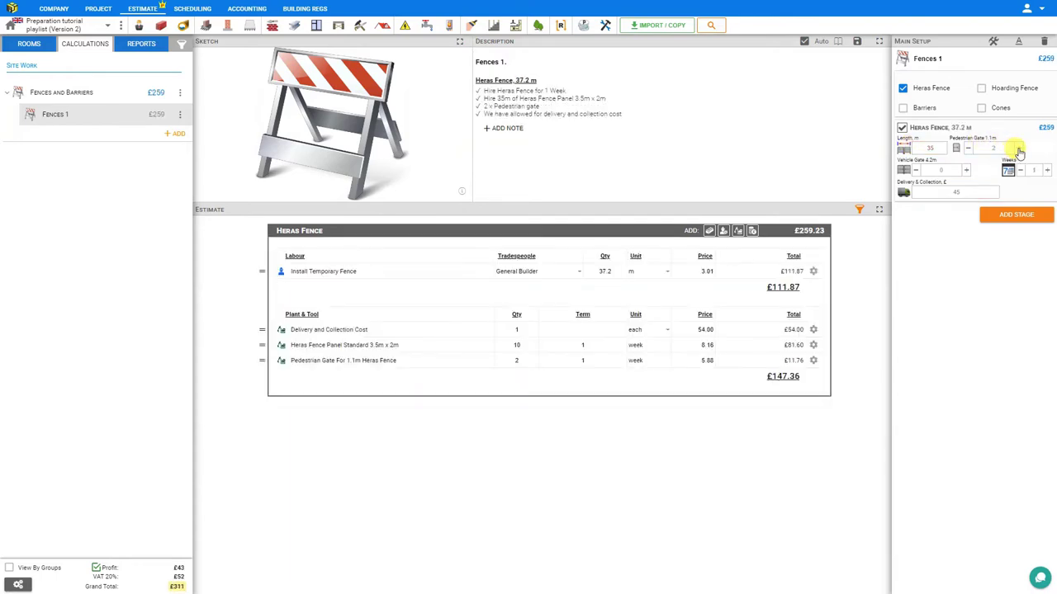
click(965, 171)
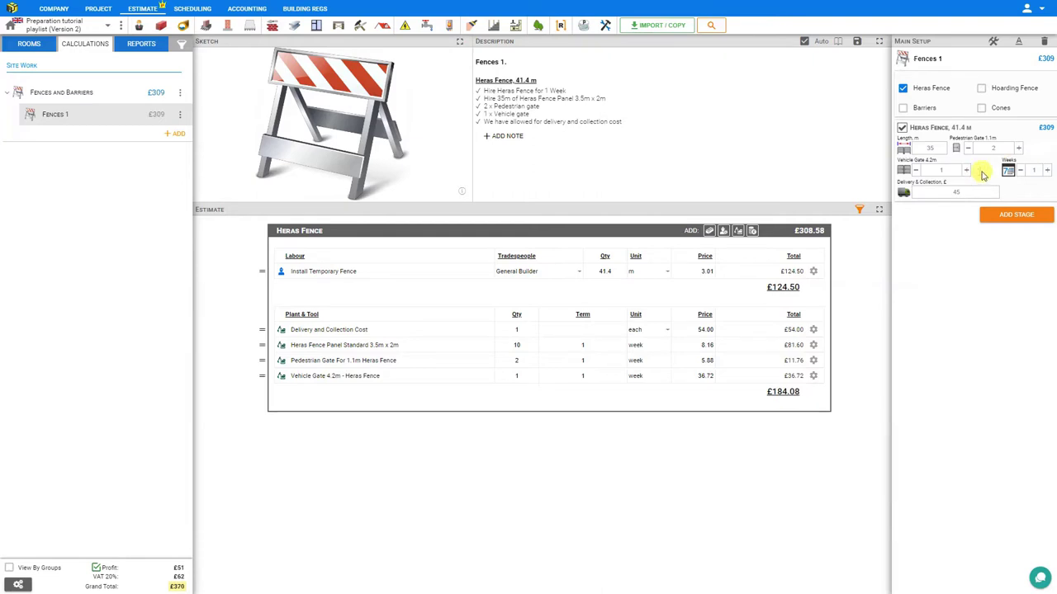
click(1046, 173)
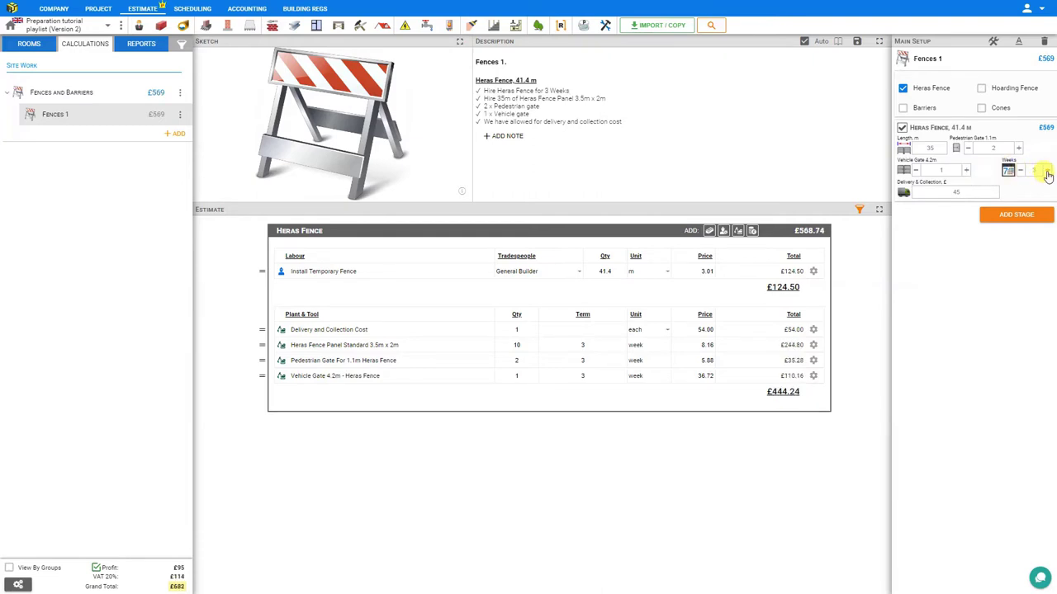
click(1046, 172)
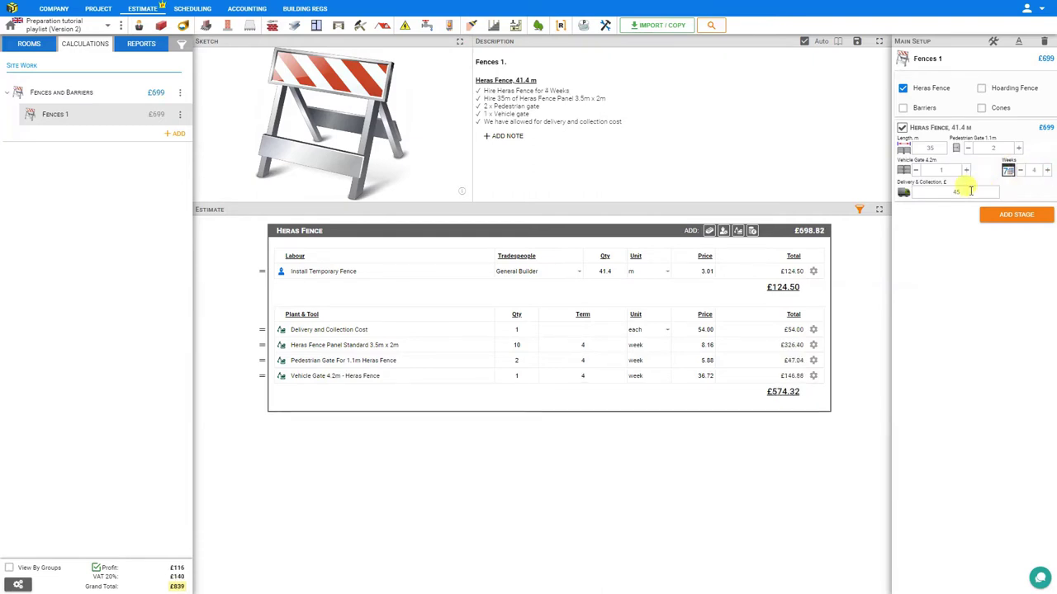
click(964, 193)
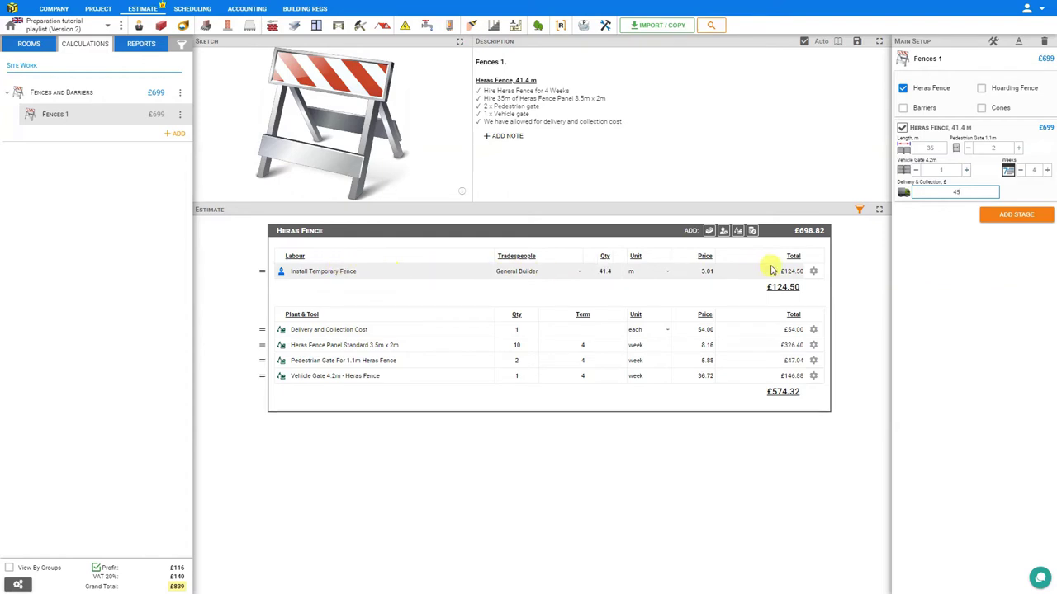
Add Barriers with quantity 10, four weeks' hire and £45 delivery and collection
click(902, 107)
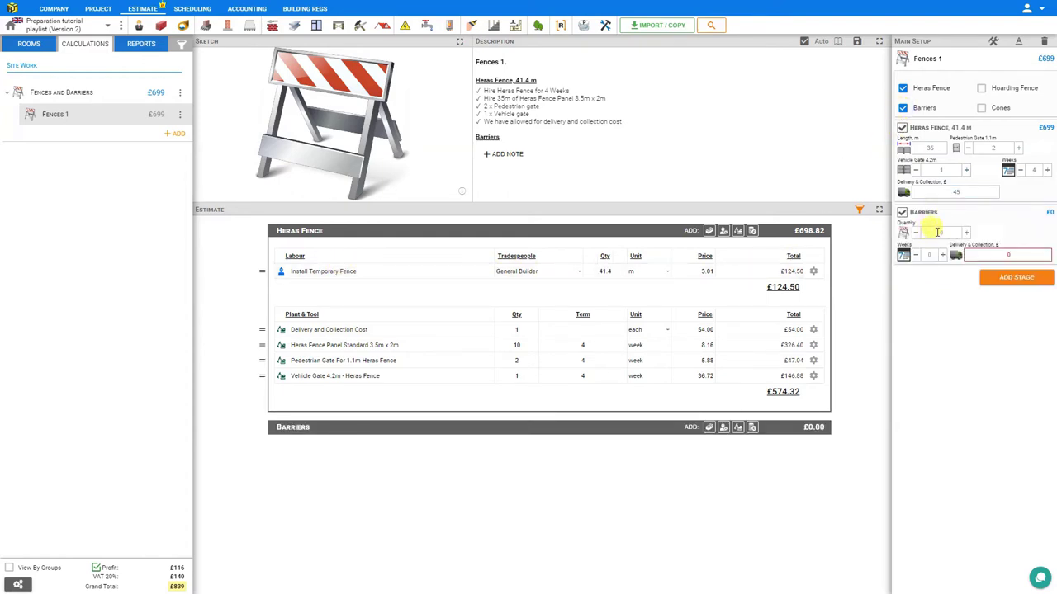
click(940, 233)
text(0)
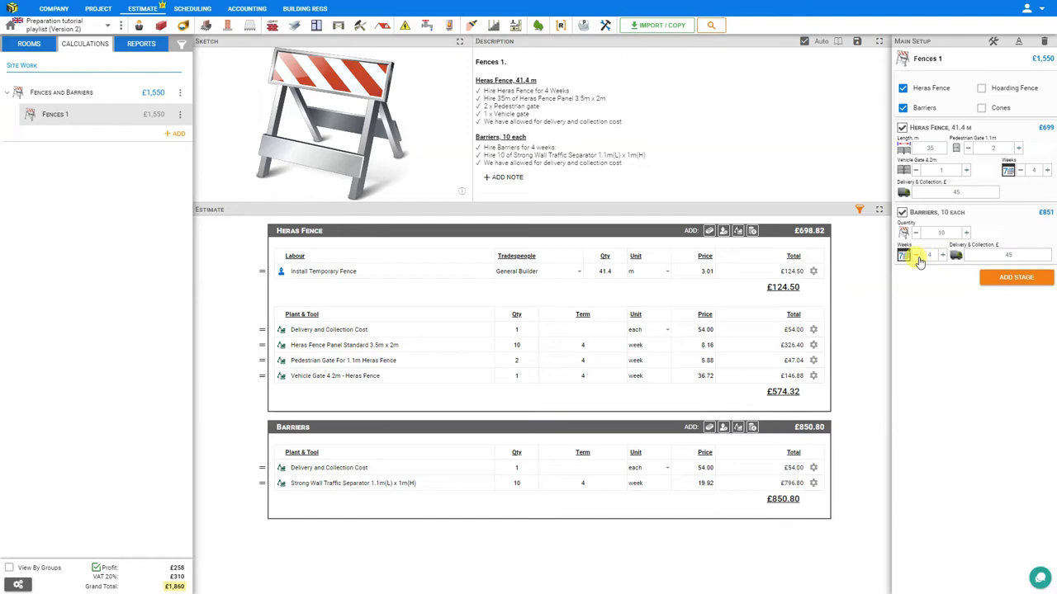
click(1016, 255)
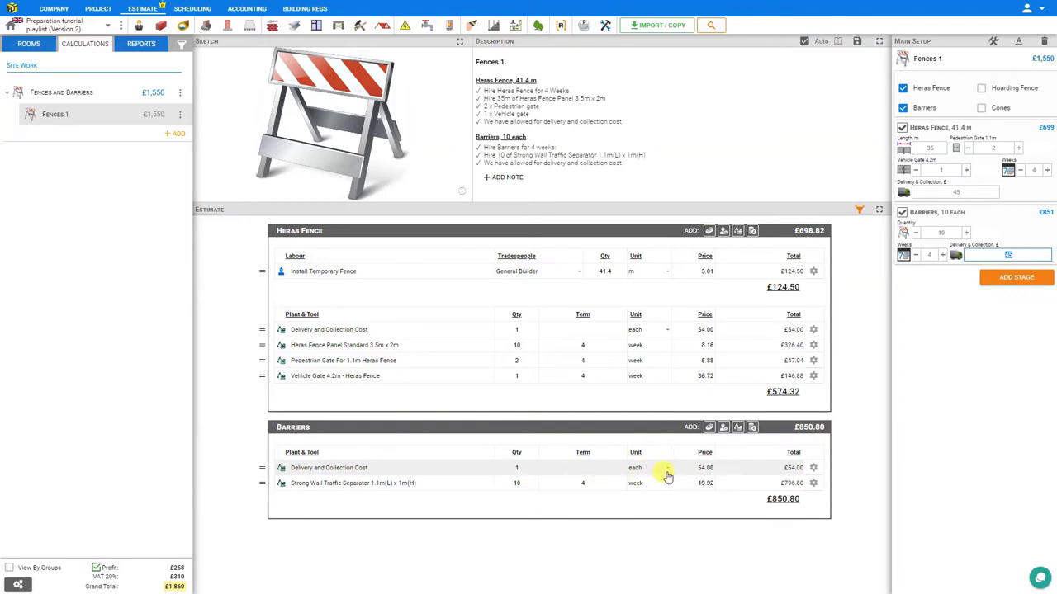
Add ten cones for four weeks with £45 delivery, then include Hoarding Fence at £0
click(981, 108)
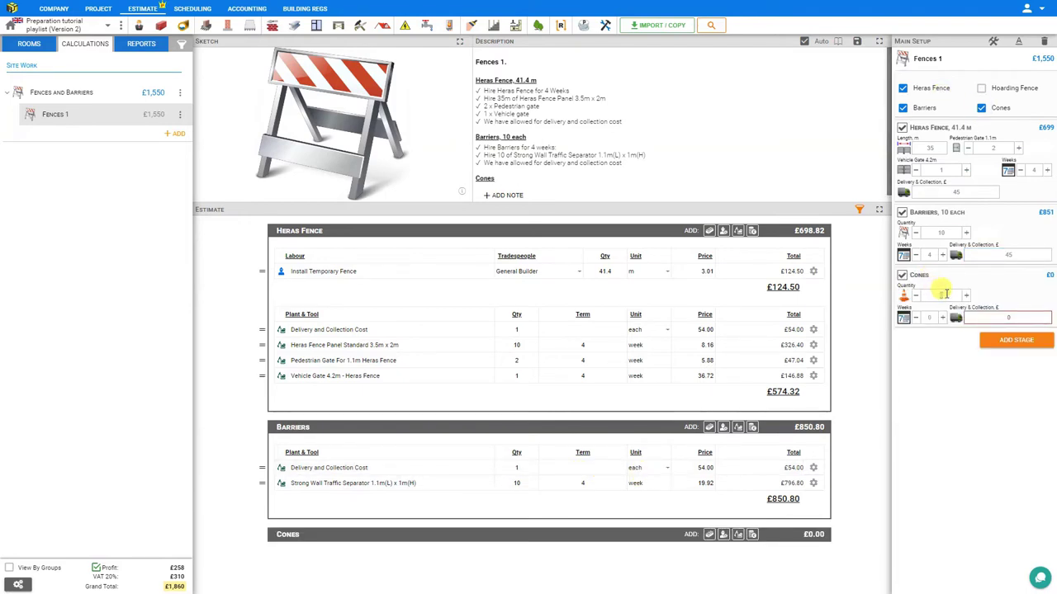
text(10)
click(941, 319)
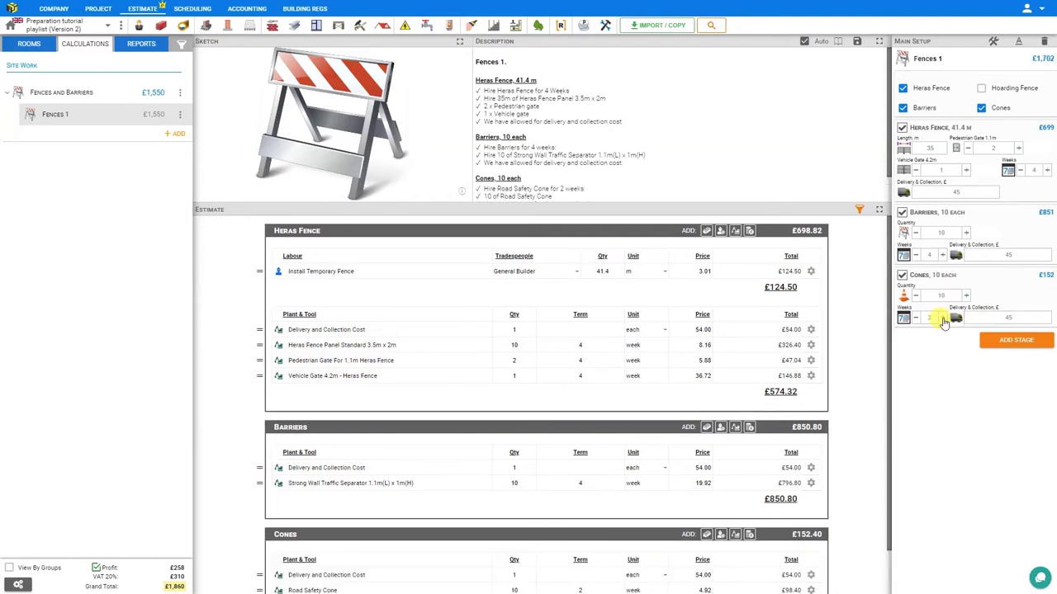
text(4)
click(1019, 317)
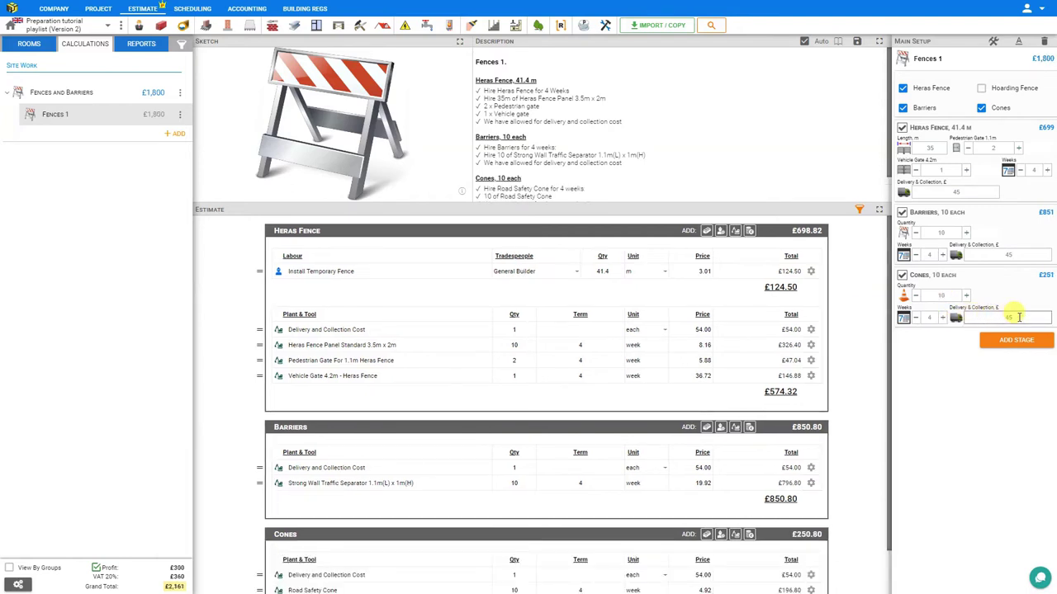
scroll(857, 398, down, 1)
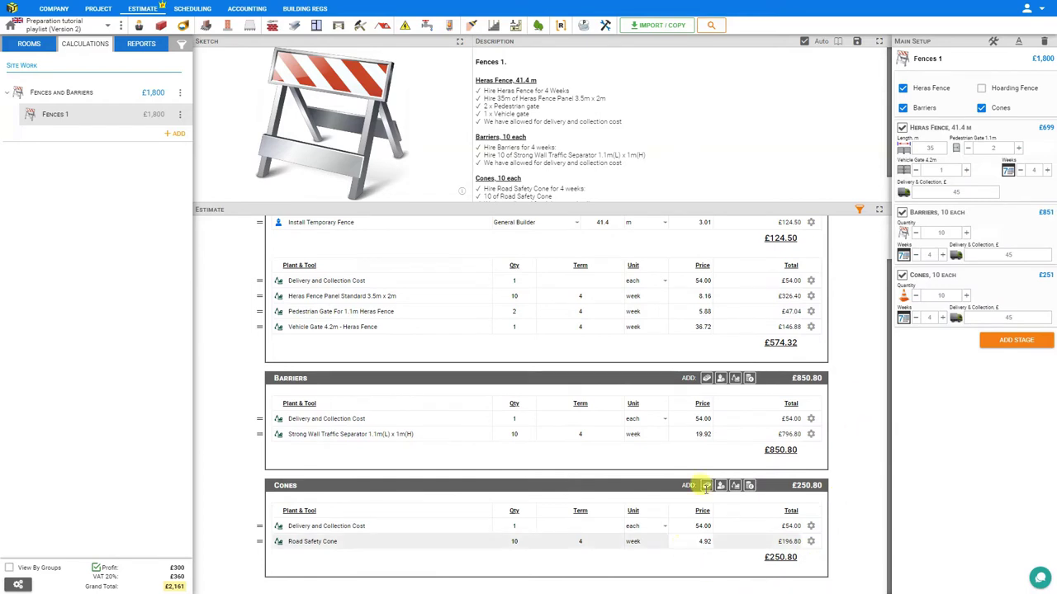
click(981, 88)
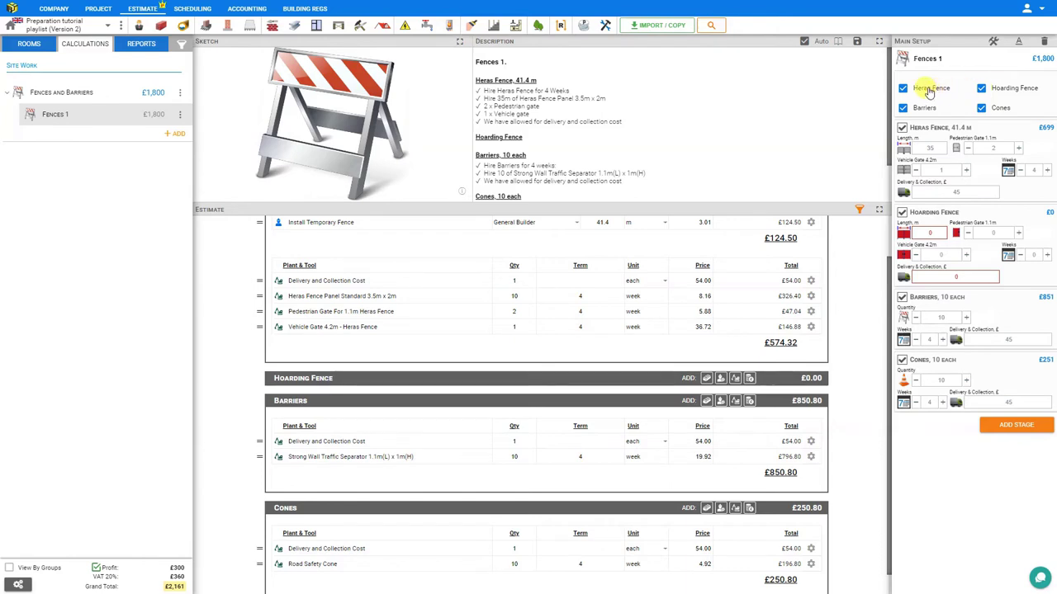
Confirm the Hoarding Fence length, set its hire to 8 weeks, and select its delivery charge
click(946, 233)
text(35)
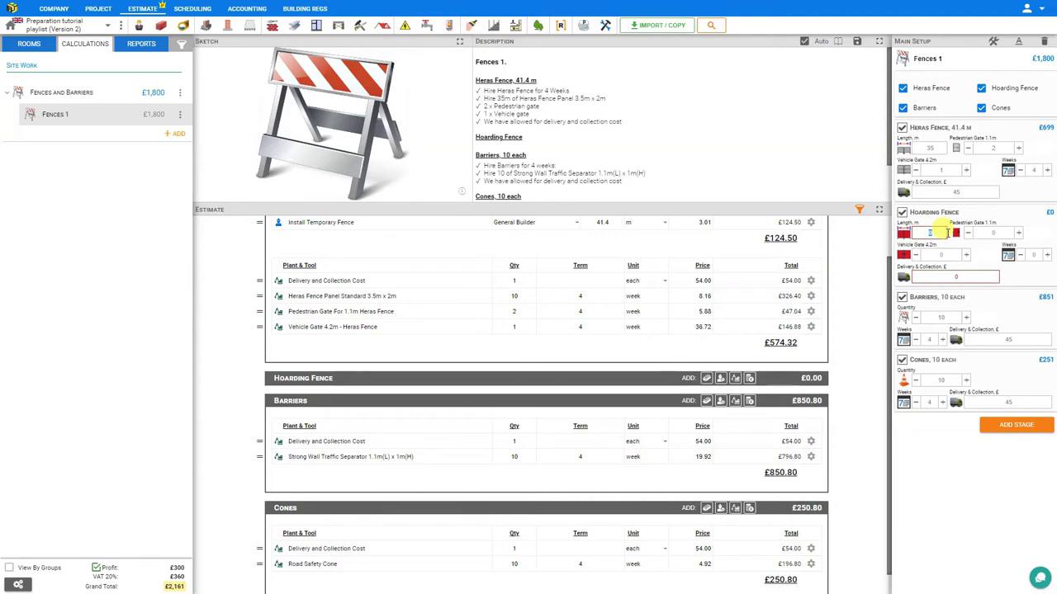
click(1017, 233)
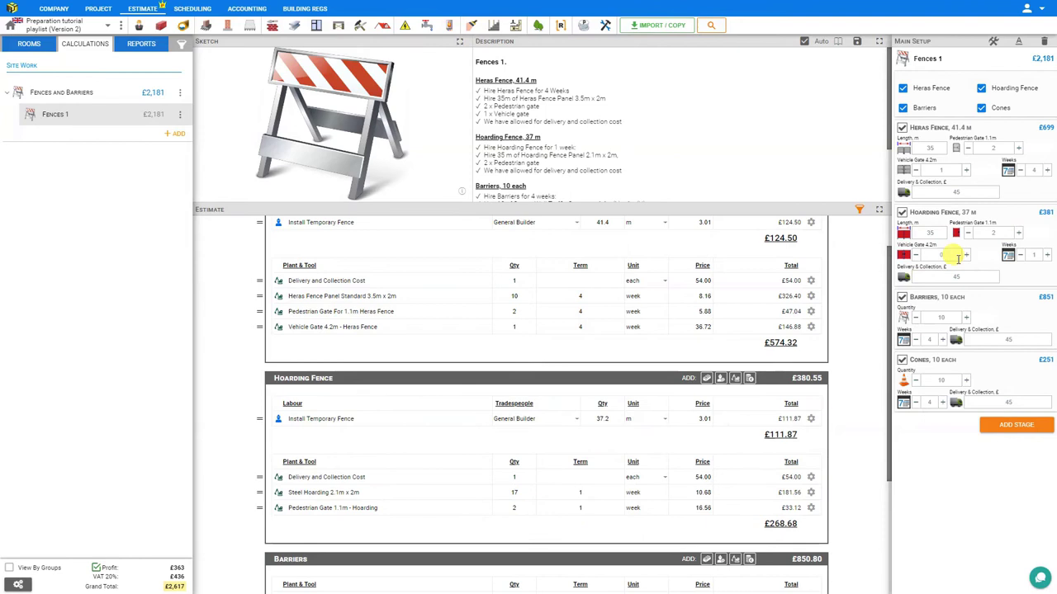
click(1044, 254)
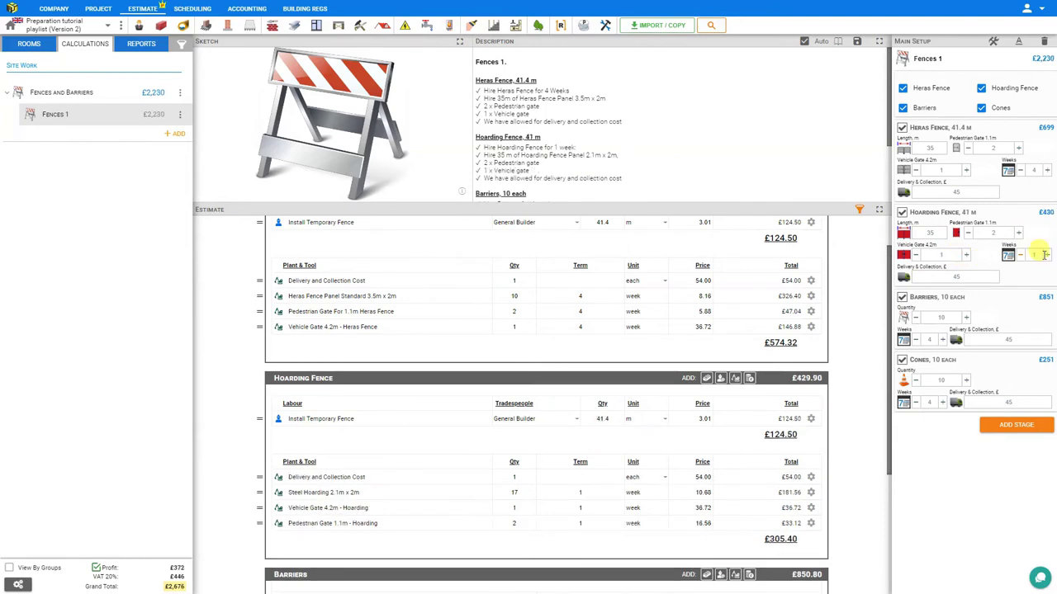
text(7)
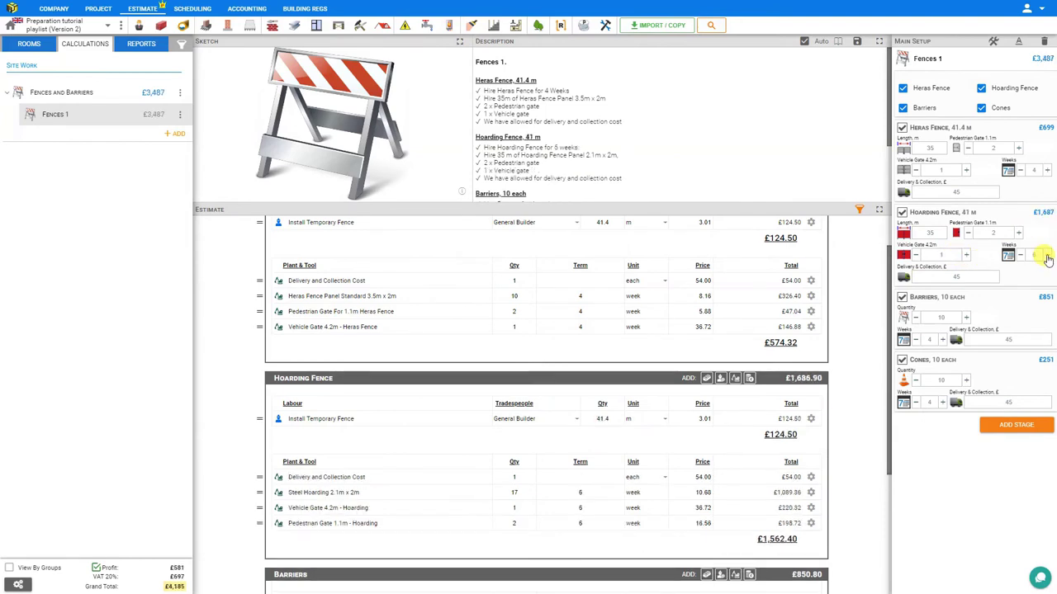
click(1047, 254)
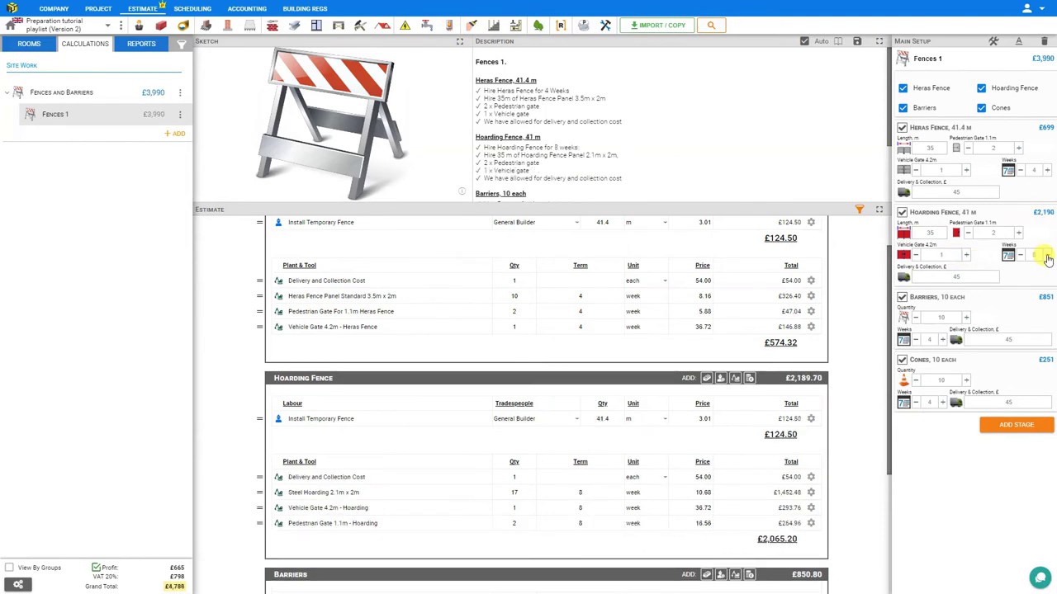
click(955, 277)
drag(941, 278, 973, 279)
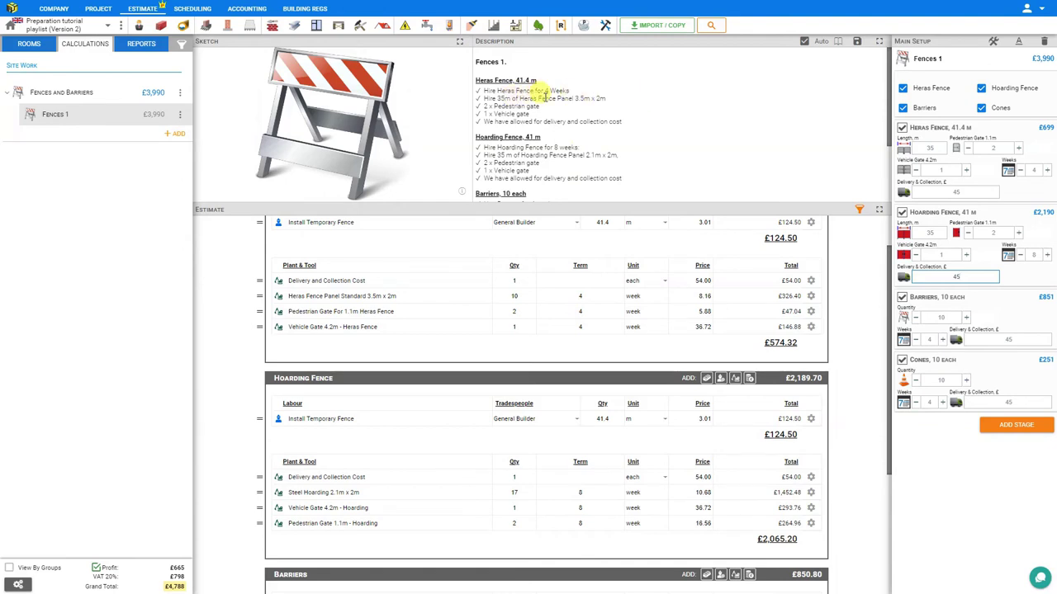
Add the note 'Extra charge will be applied after 8 weeks' to Fences 1
scroll(545, 97, down, 3)
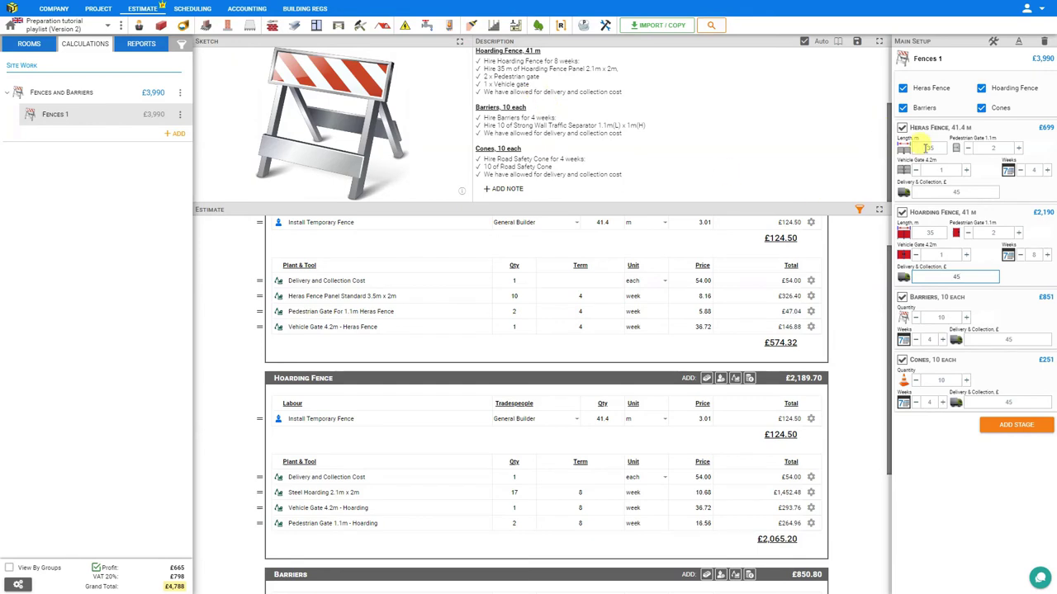
click(508, 188)
text(Extra charge will be applied after 8 wks)
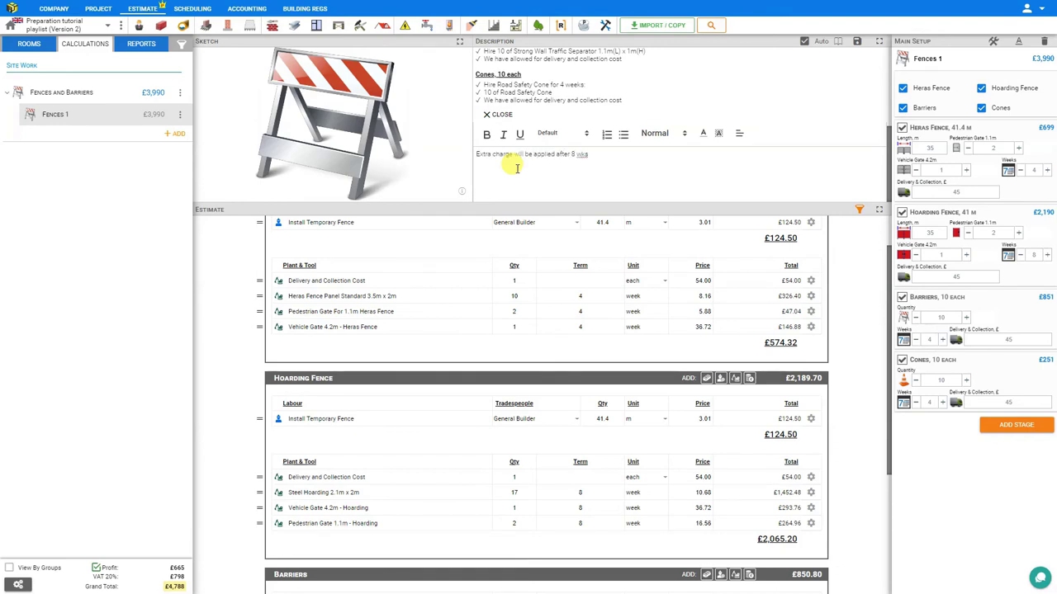
click(517, 167)
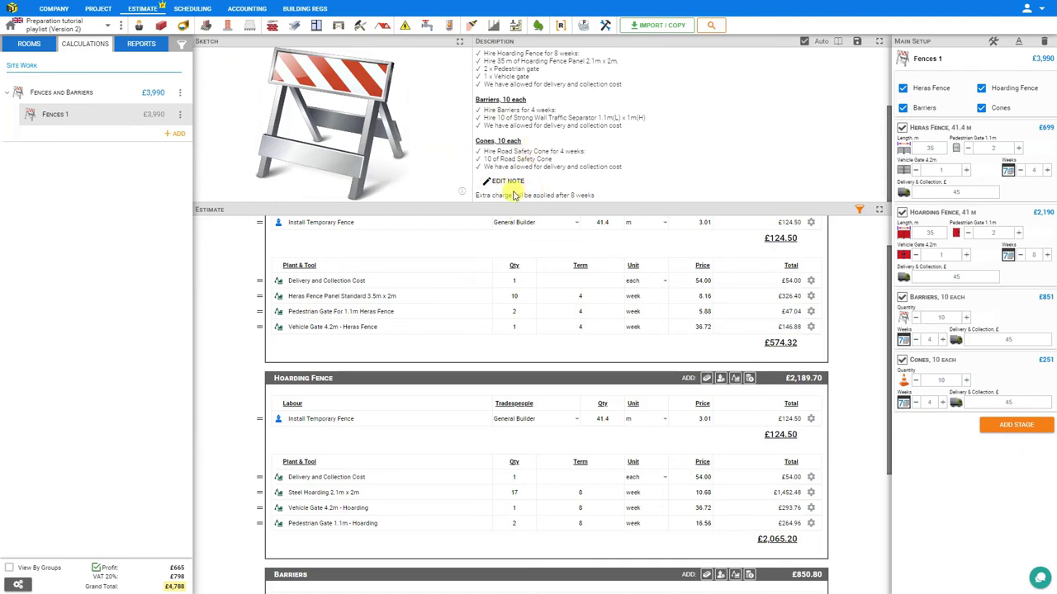
click(902, 360)
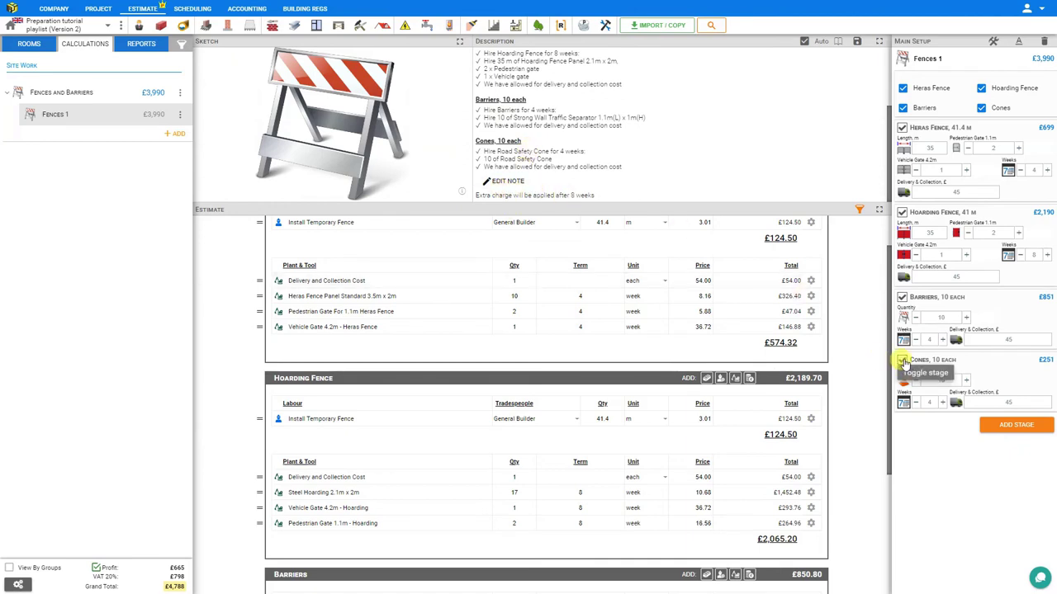
click(902, 297)
click(902, 213)
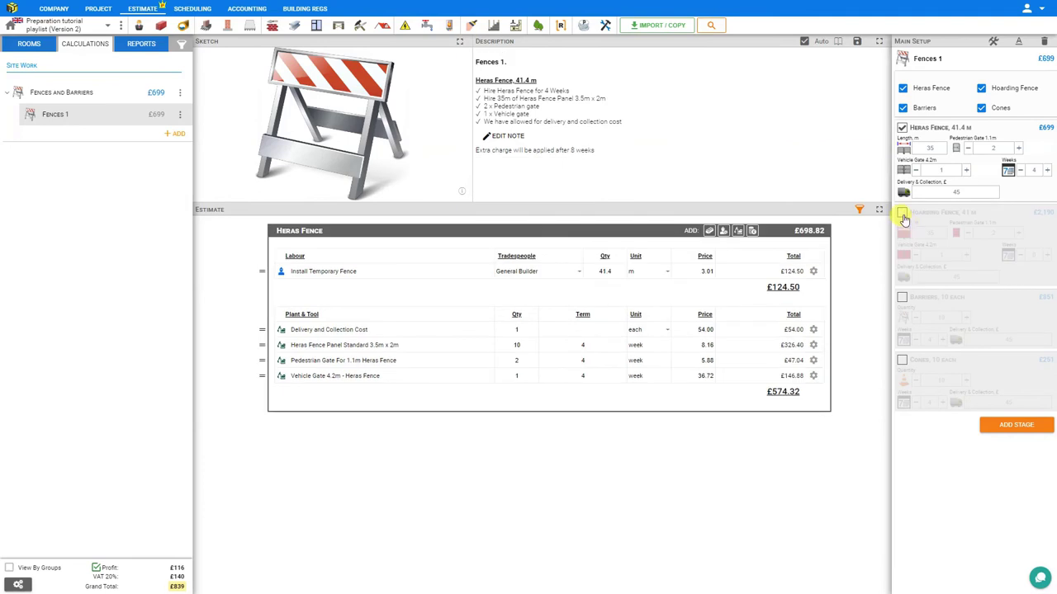
click(902, 128)
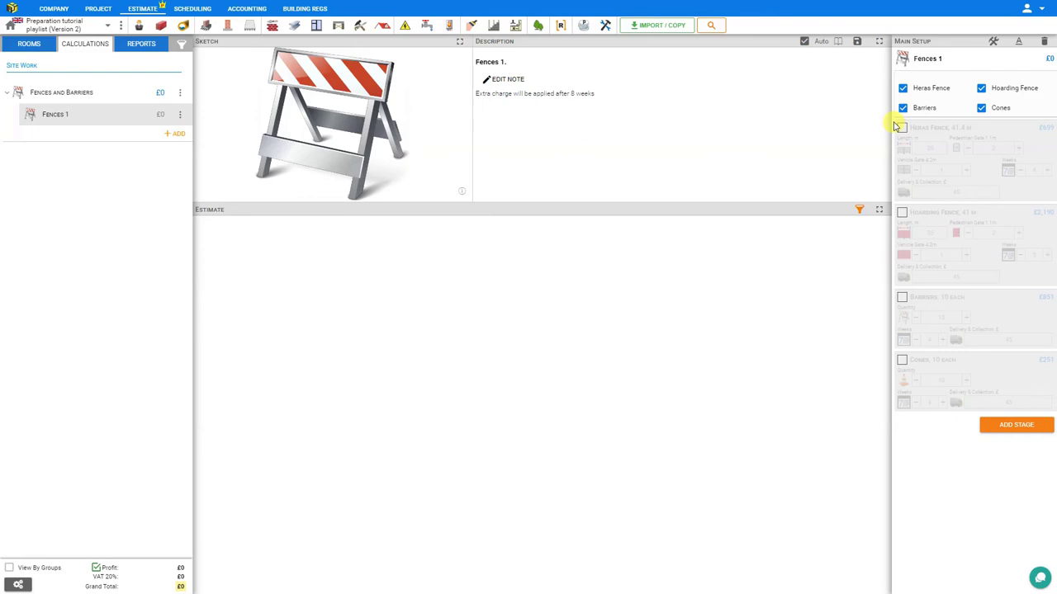
click(903, 129)
click(902, 212)
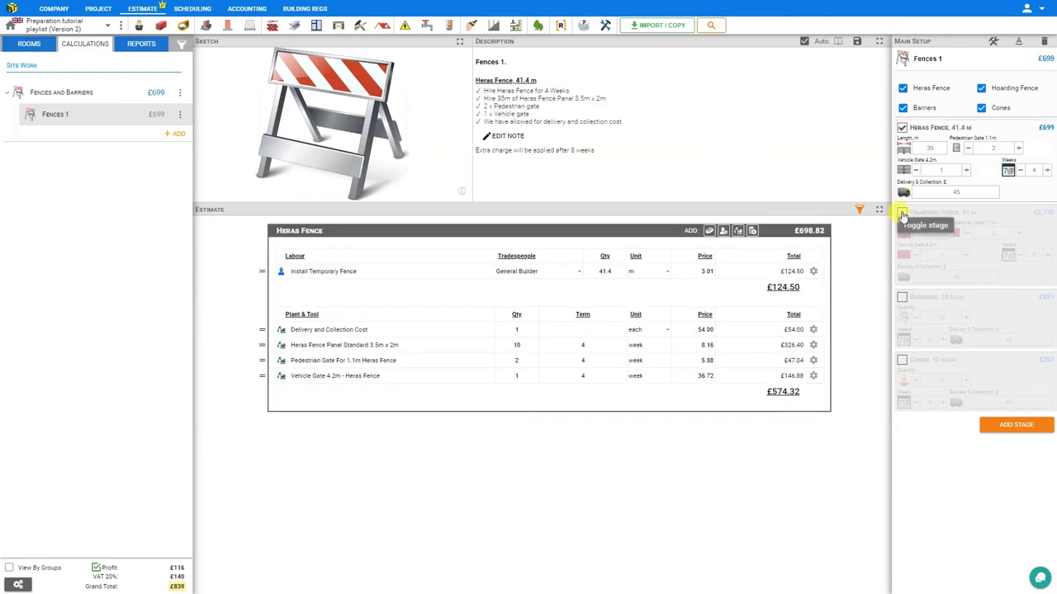
click(902, 297)
Open the Quote report with the Price column shown and Structure set to Simple
click(901, 360)
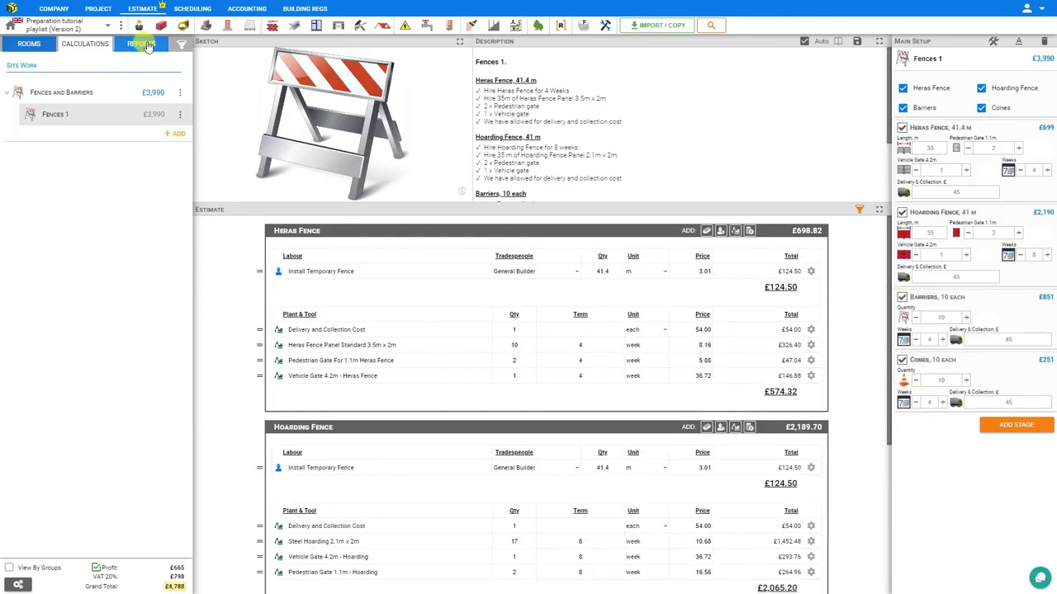
click(142, 44)
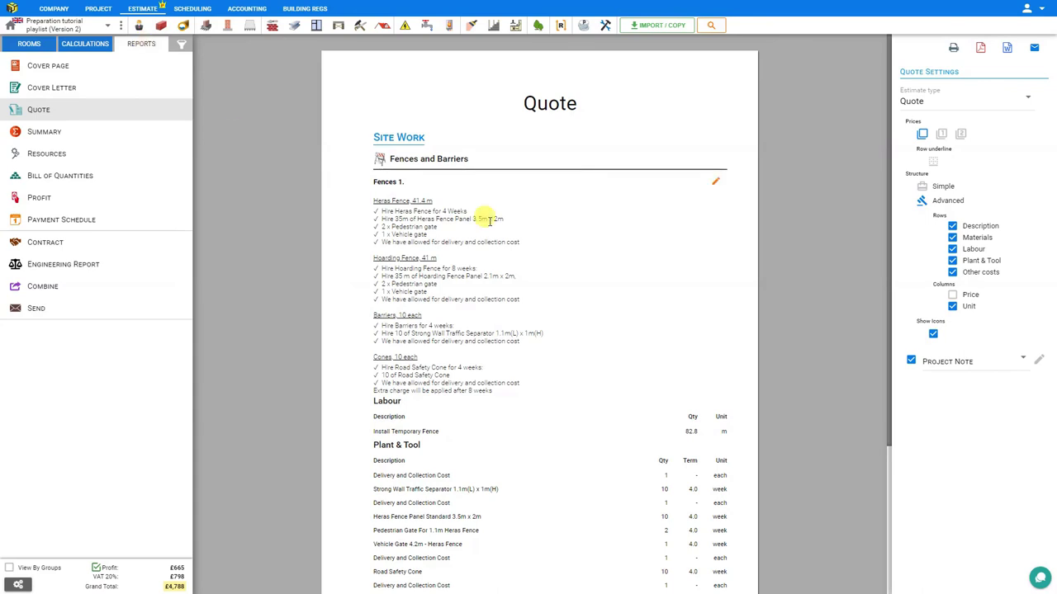
scroll(489, 221, down, 3)
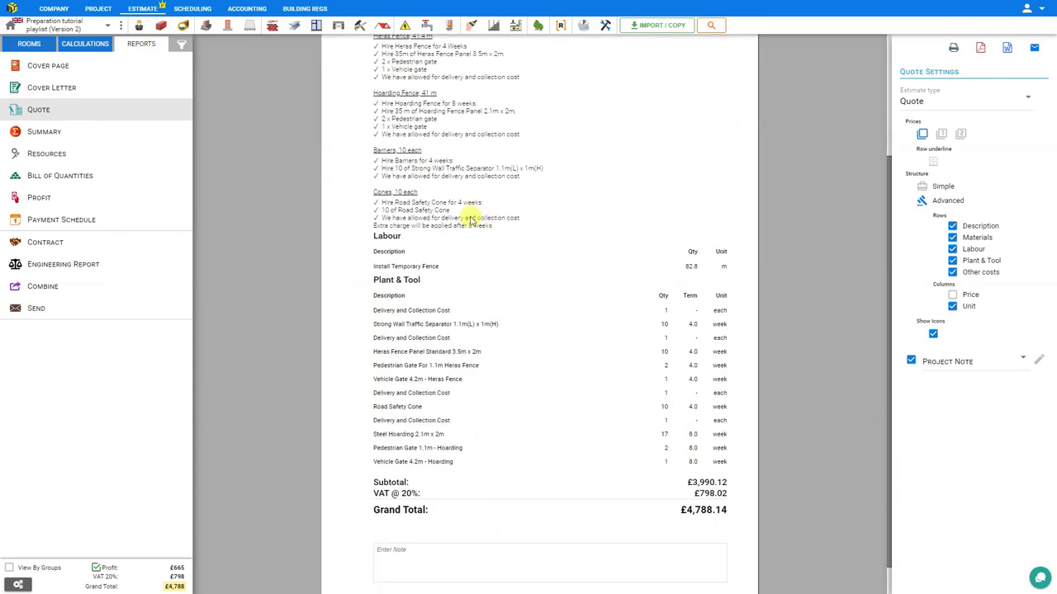
click(953, 295)
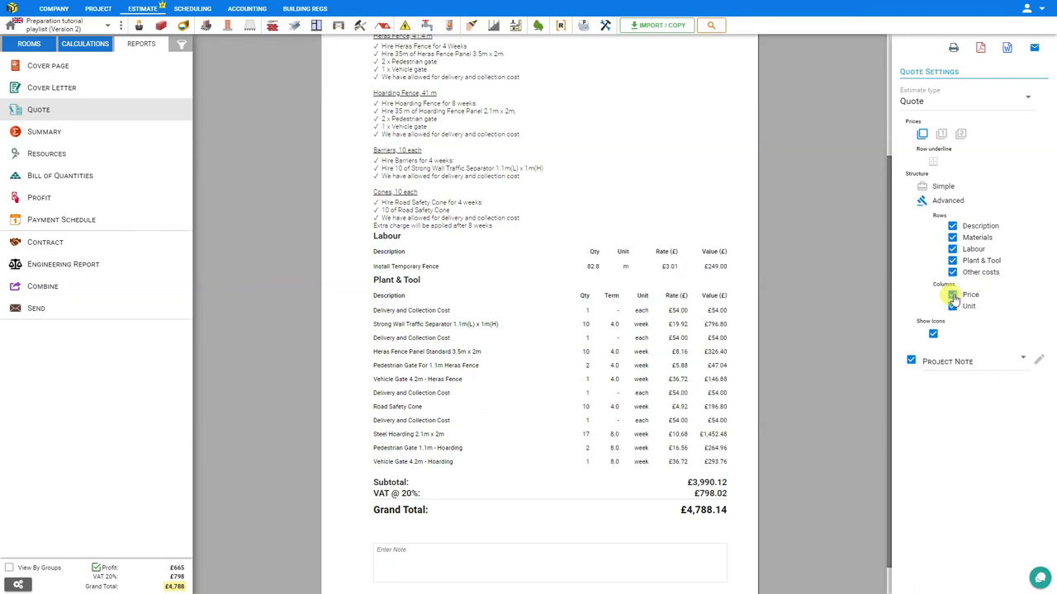
click(928, 188)
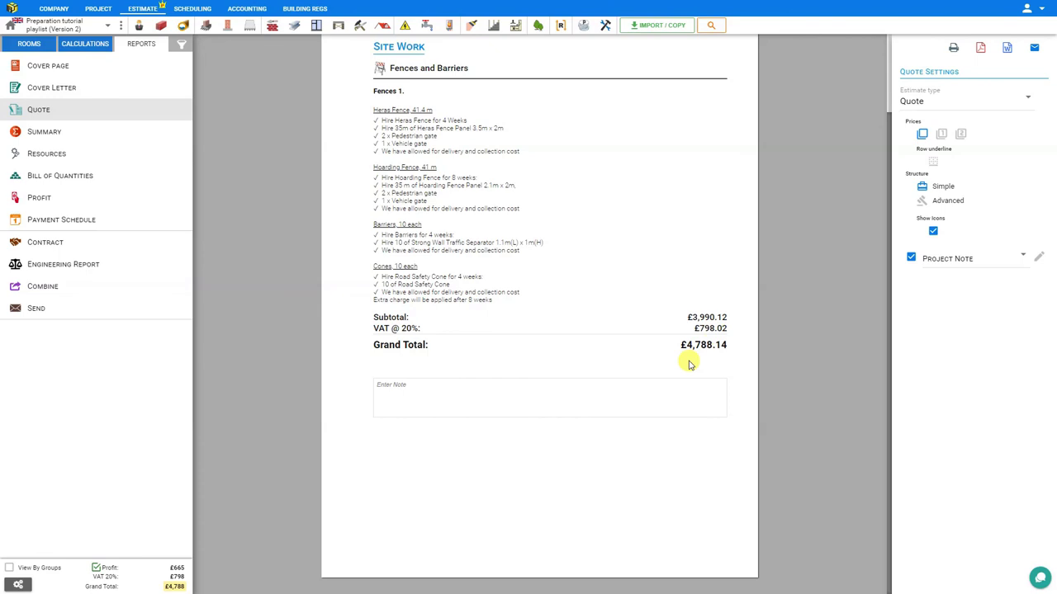
scroll(690, 364, up, 1)
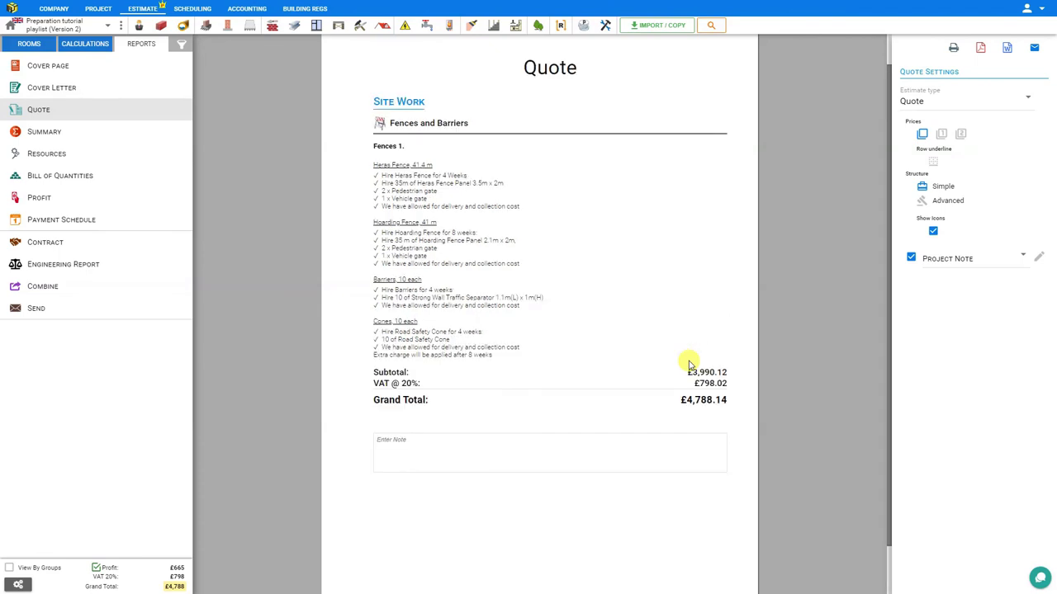